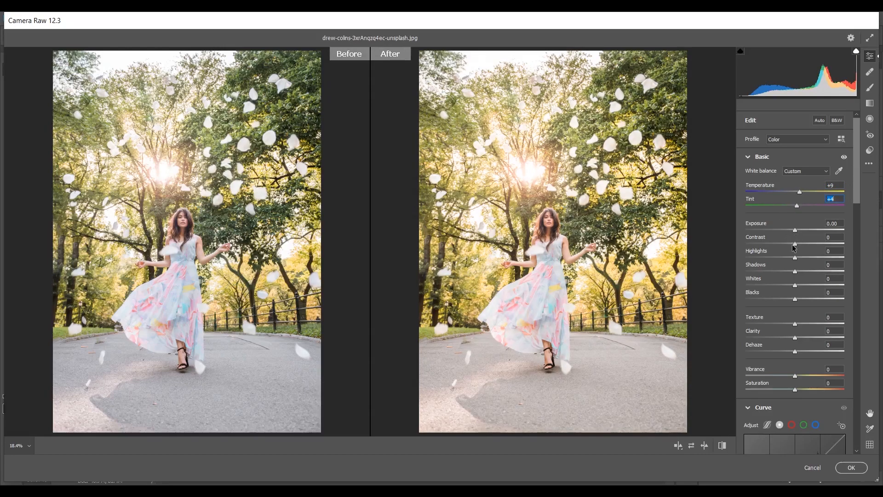
- Set the photo's Contrast to +33 in the Basic adjustments
drag(794, 244, 815, 245)
key(Down)
key(Down)
key(Down)
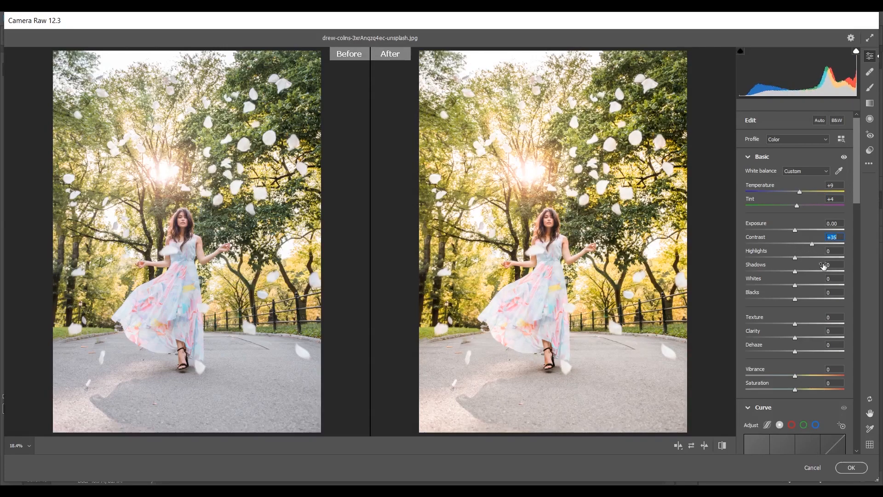
key(Down)
- Set Highlights to -100, Shadows to +44, Whites to -100 and Blacks to +100
drag(782, 257, 709, 261)
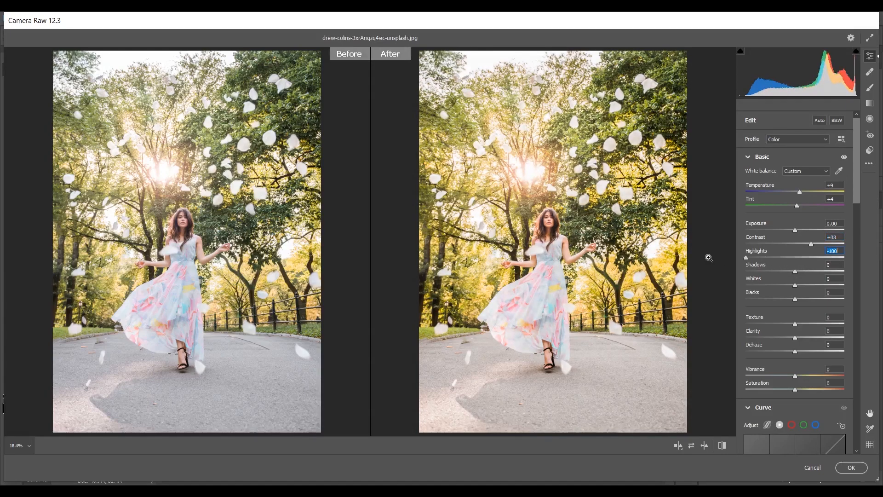
drag(795, 271, 735, 285)
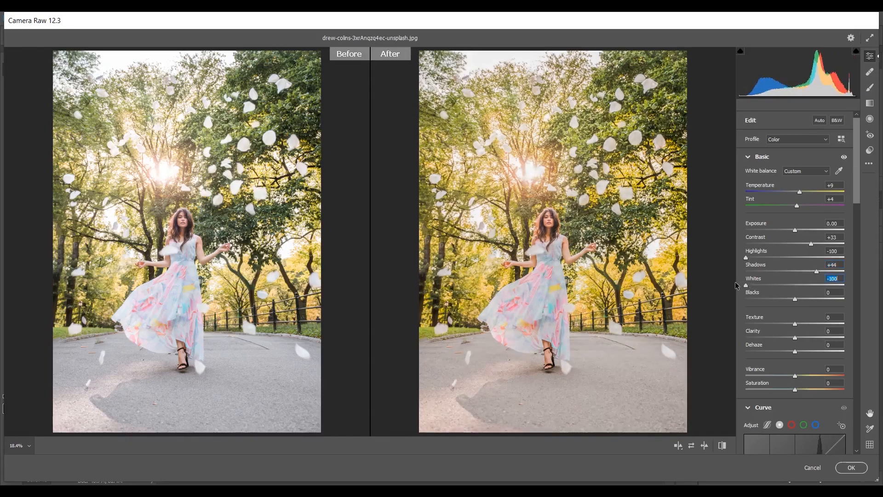
drag(800, 300, 882, 305)
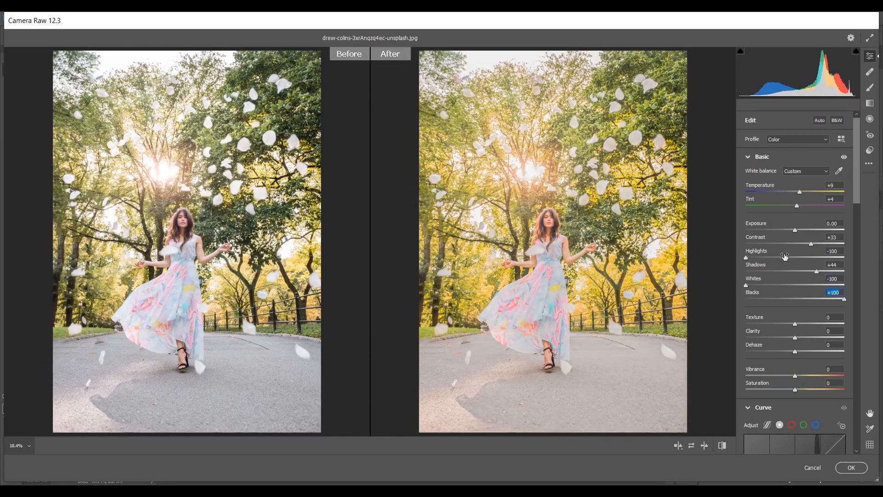
- Set Vibrance to -6 and Saturation to -20
scroll(812, 349, down, 3)
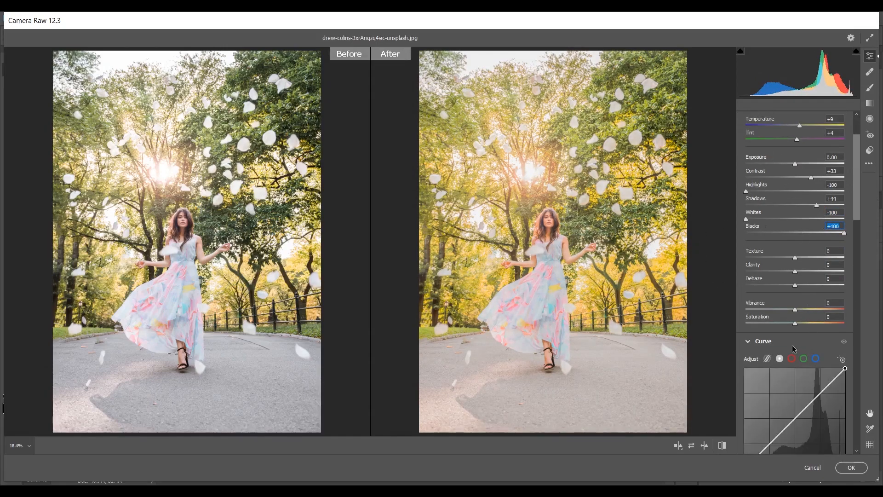
drag(794, 311, 786, 329)
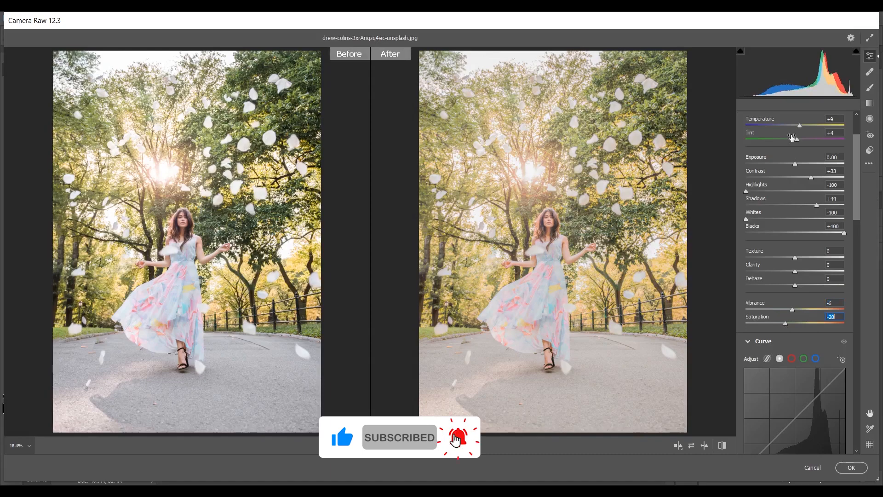
scroll(791, 138, up, 3)
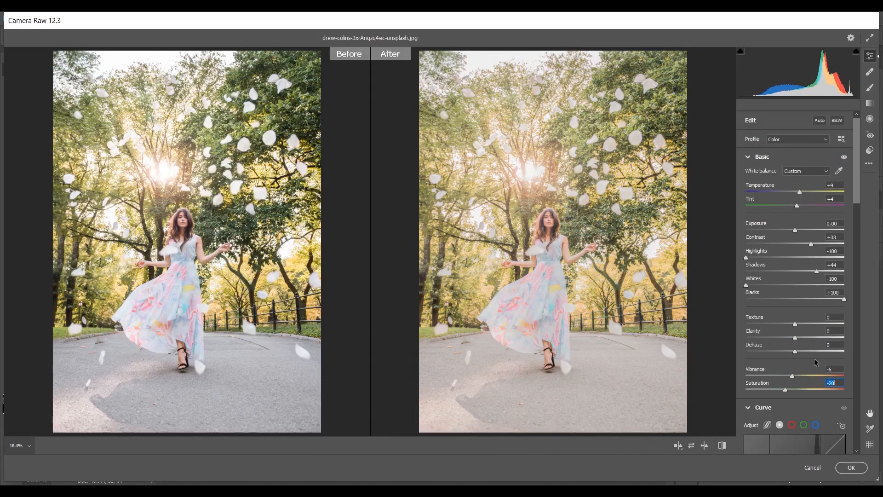
- Shape the tone curve with one point at input 75, output 42 and another at input 158, output 133
scroll(813, 358, down, 8)
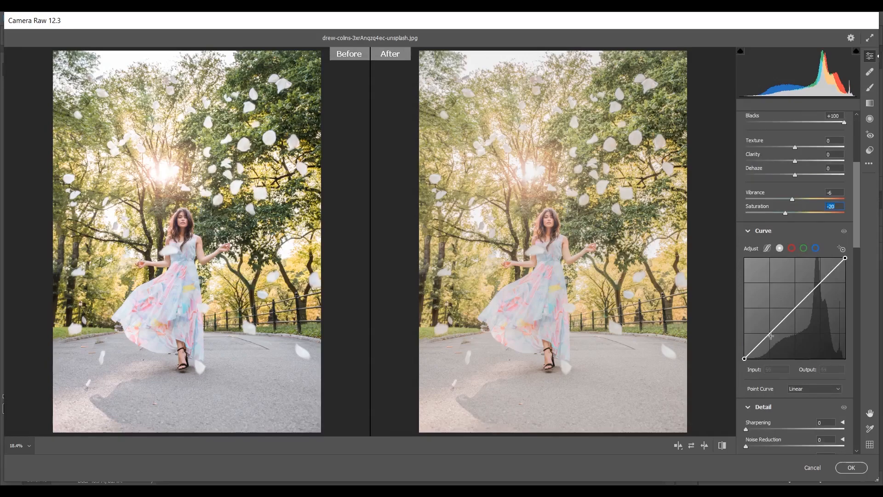
drag(770, 335, 774, 341)
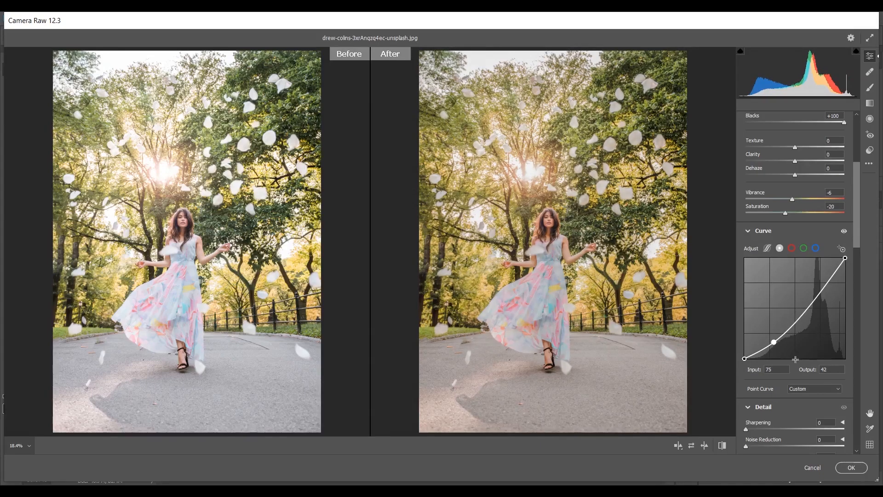
drag(805, 310, 806, 310)
key(Up)
key(Up)
key(Up)
key(Up)
key(Up)
key(Up)
key(Up)
key(Up)
key(Up)
key(Up)
key(Up)
key(Up)
key(Up)
key(Up)
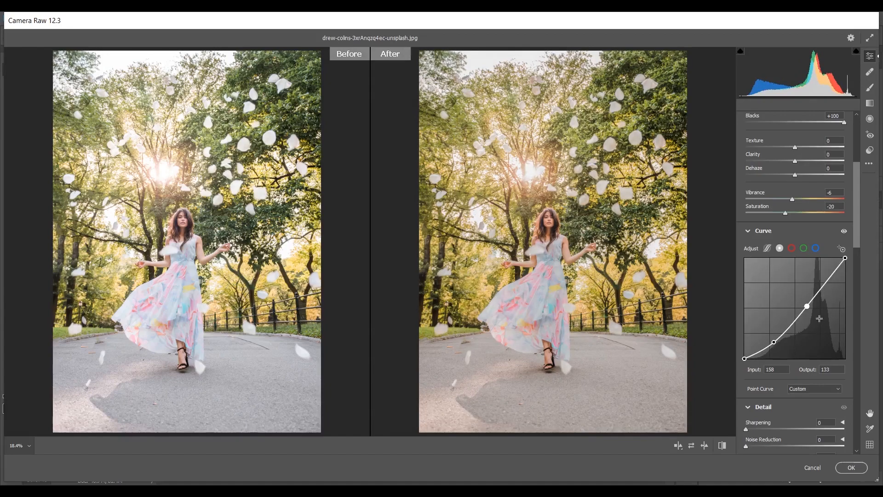
- Set Sharpening to 15 and Color Noise Reduction to 10
scroll(841, 274, down, 2)
scroll(841, 274, down, 5)
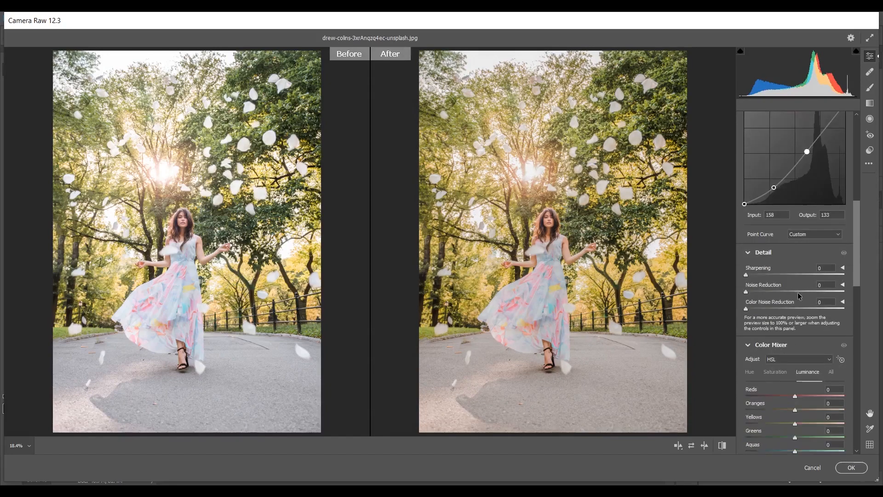
drag(747, 277, 755, 274)
click(752, 309)
drag(754, 311, 755, 311)
- Set the Color Mixer hues to Reds +29, Oranges -10, Yellows -45, Greens +83, Aquas +42 and Blues -37
scroll(797, 275, down, 3)
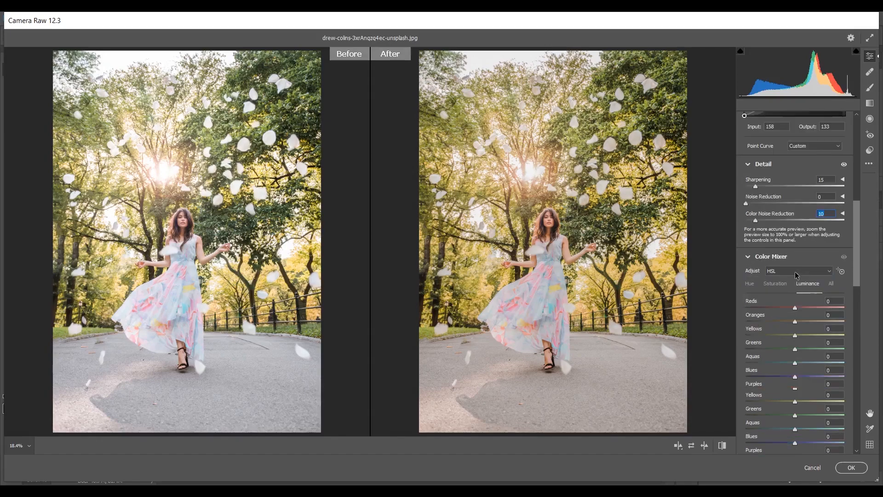
scroll(797, 274, down, 2)
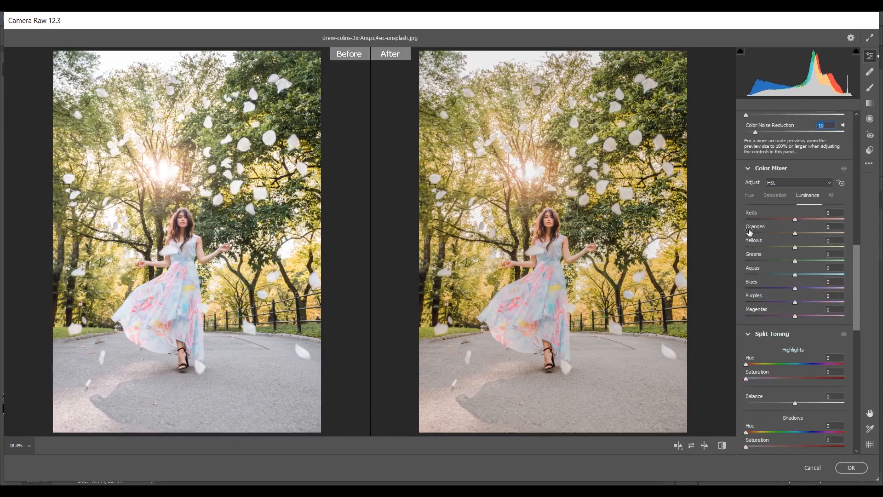
click(749, 196)
drag(796, 221, 777, 252)
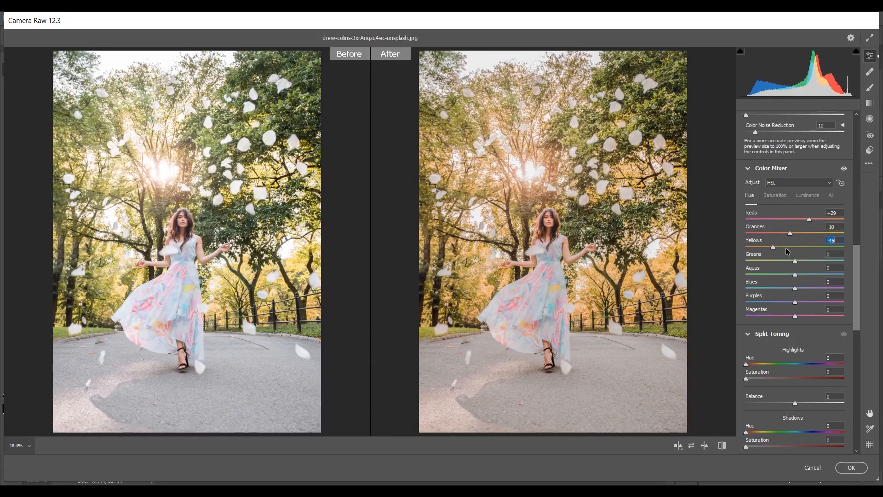
drag(794, 261, 814, 276)
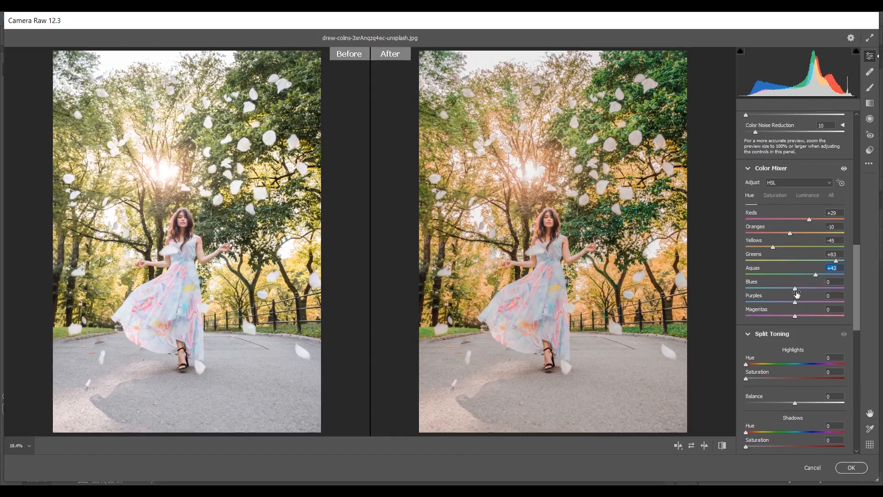
drag(795, 289, 777, 290)
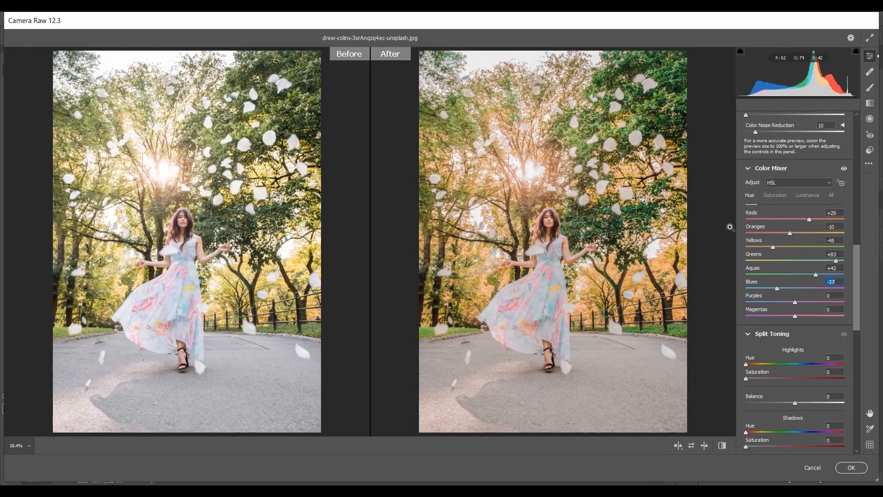
- Set the Color Mixer saturation to Reds +72, Oranges +25 and Yellows -86, and raise Greens, Aquas and Blues
click(776, 198)
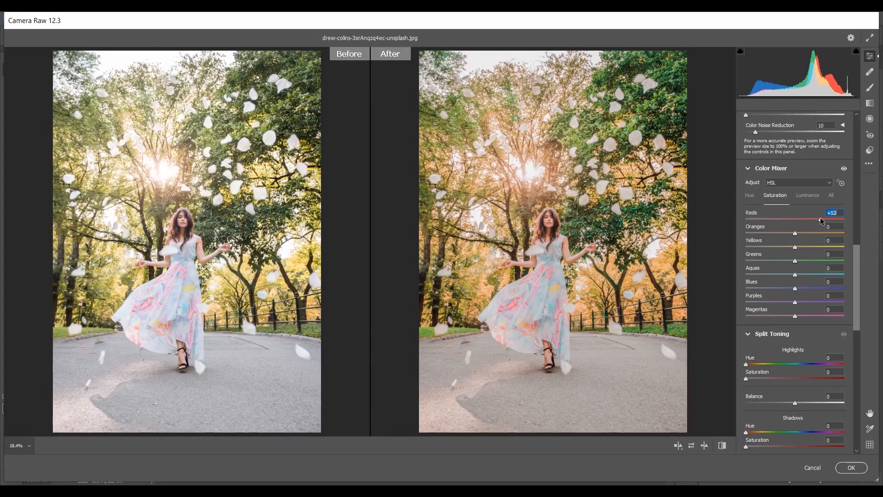
drag(826, 220, 809, 235)
click(774, 248)
drag(755, 247, 752, 248)
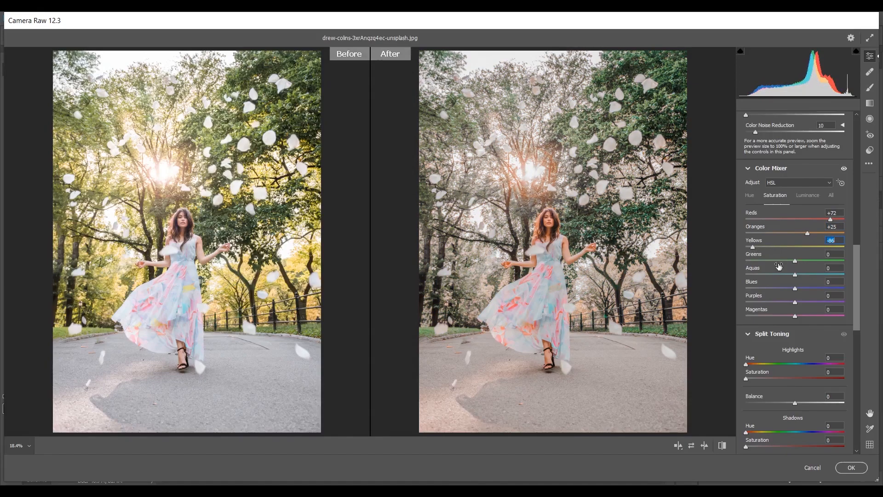
drag(803, 260, 814, 259)
drag(809, 273, 813, 272)
drag(818, 273, 811, 289)
- Set the Color Mixer luminance to Reds -26, Oranges -17, Greens -33, Aquas -18 and Blues +26
click(810, 196)
drag(795, 219, 789, 222)
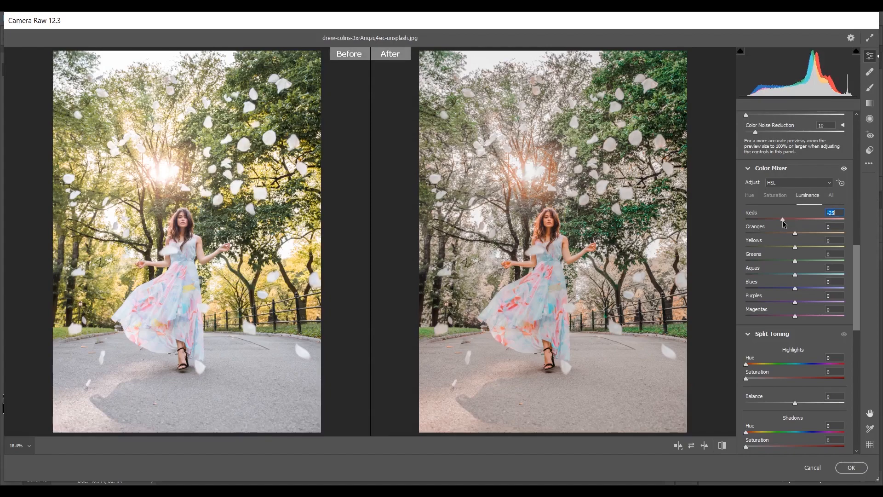
drag(792, 233, 788, 235)
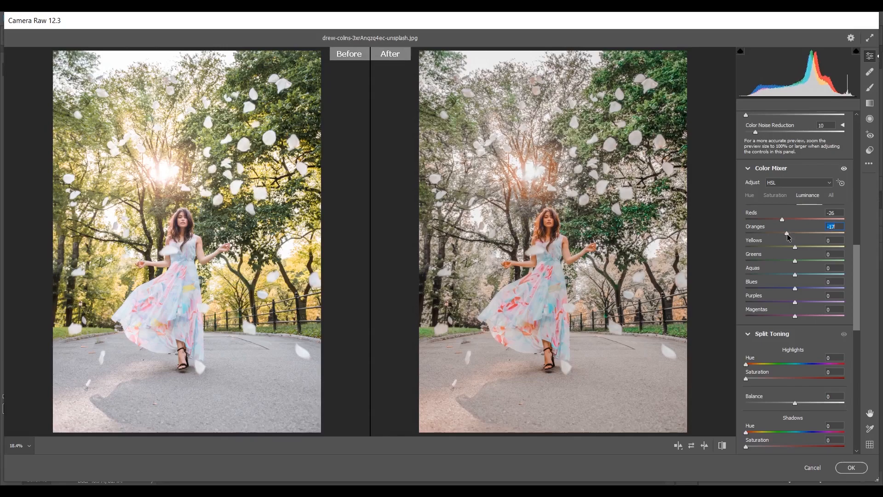
drag(795, 260, 782, 263)
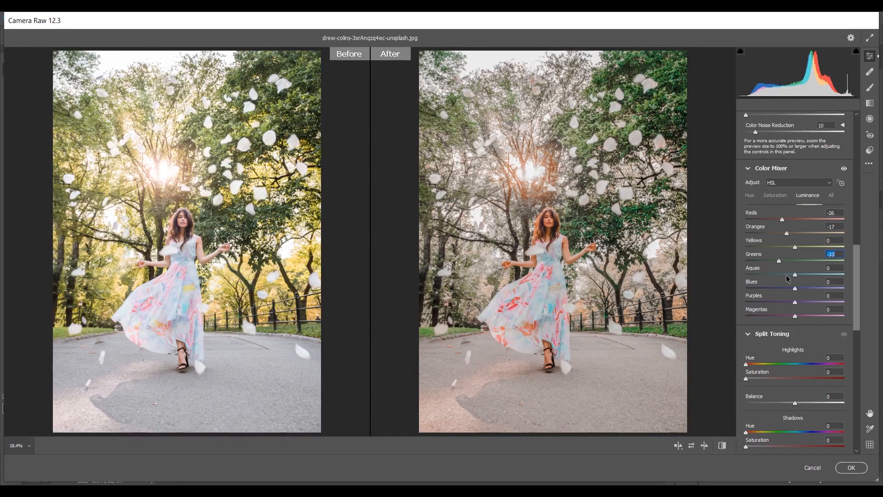
drag(793, 277, 789, 278)
drag(794, 288, 809, 288)
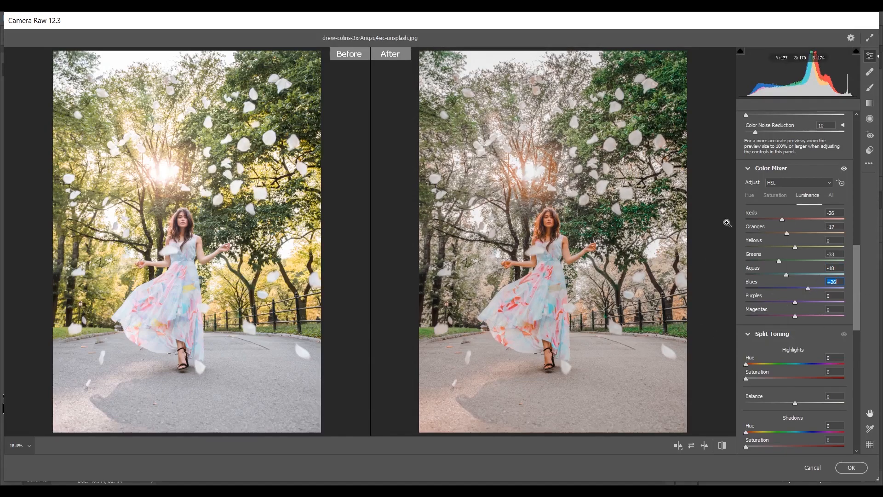
- Readjust the Color Mixer luminance to -23 for Reds and -2 for Oranges
click(775, 195)
click(801, 196)
click(790, 220)
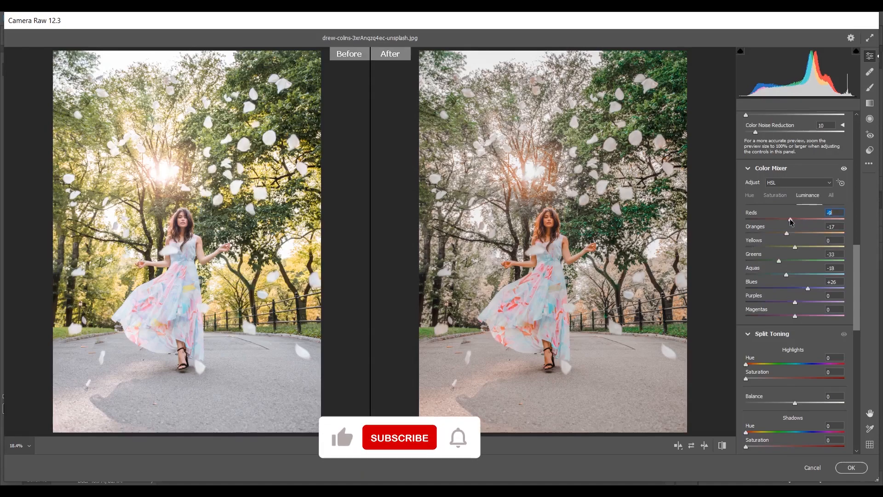
drag(790, 220, 783, 220)
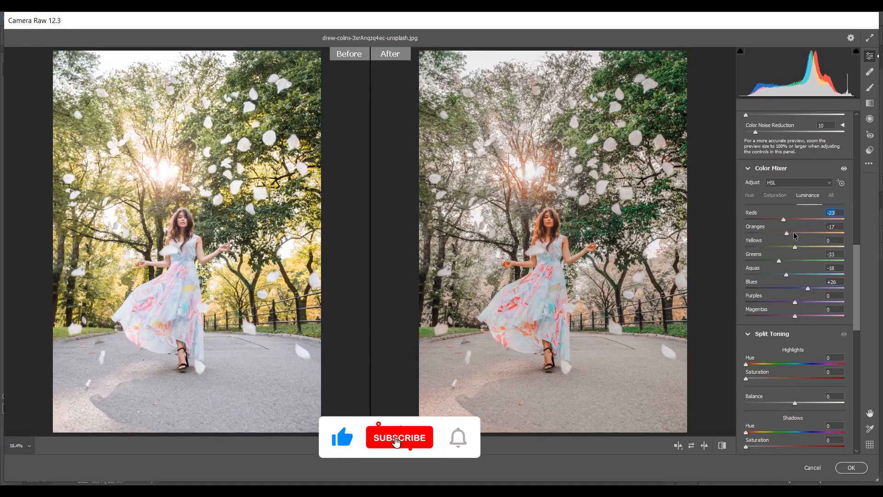
click(793, 232)
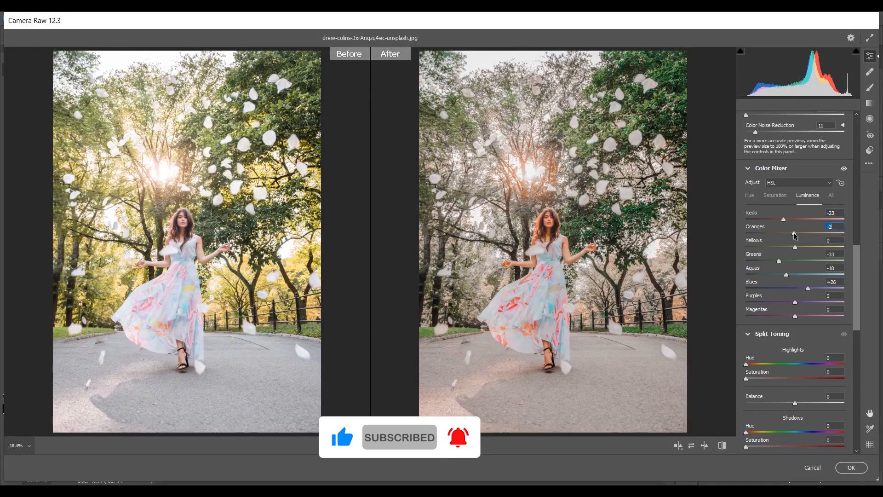
- Inspect the woman and trees up close in the before/after comparison and apply the Camera Raw adjustments
click(750, 195)
scroll(764, 195, up, 15)
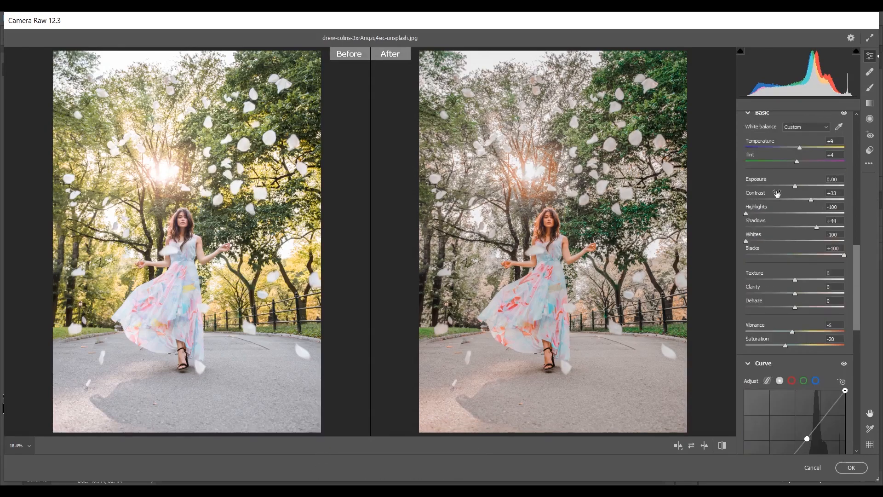
scroll(604, 242, up, 3)
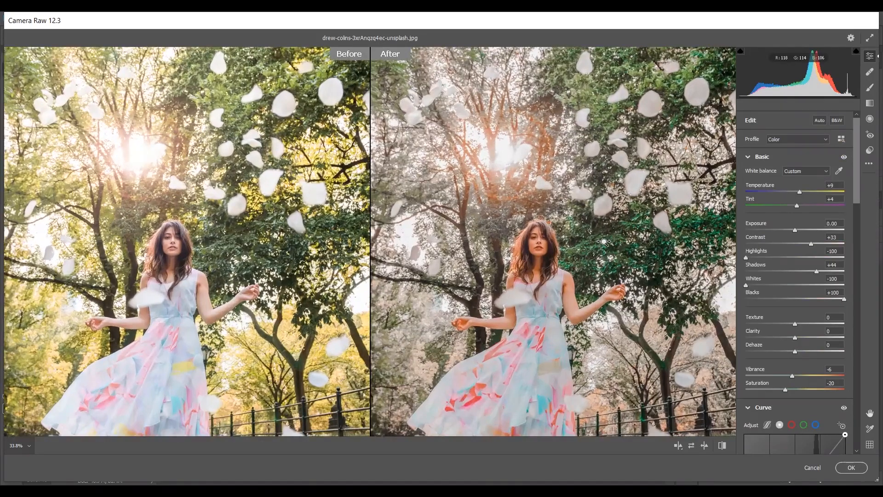
drag(571, 149, 556, 12)
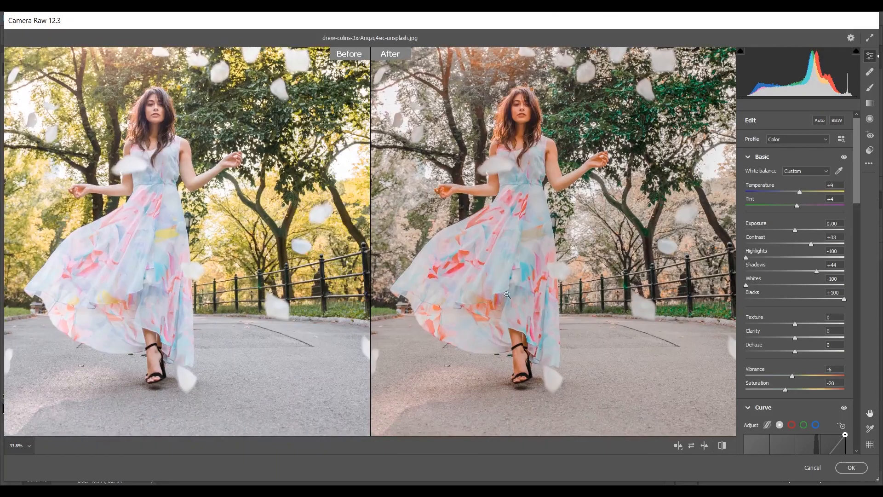
click(851, 467)
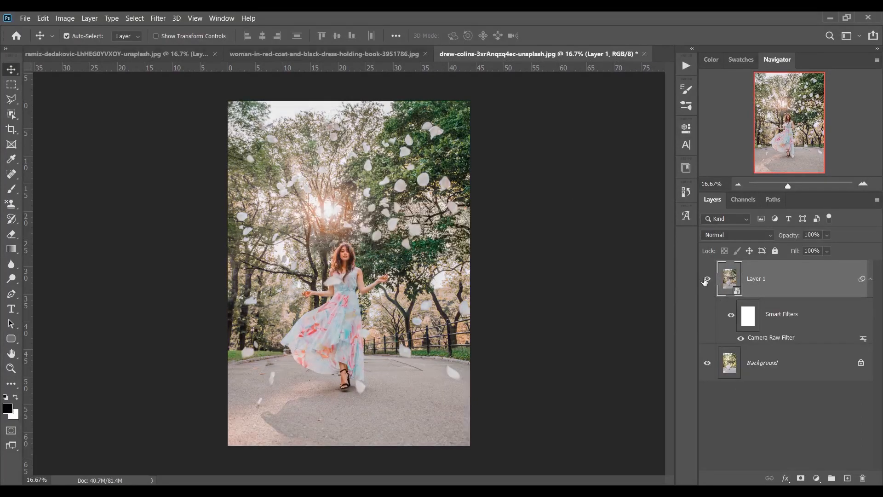
- Toggle Layer 1's visibility to compare the graded park photo with the original
click(708, 279)
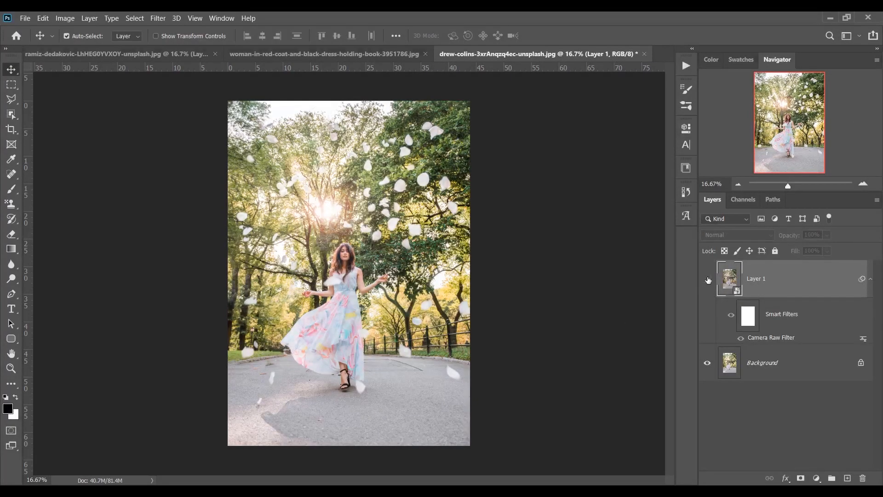
click(707, 280)
click(707, 280)
click(707, 279)
- Apply the last-used Camera Raw Filter to Layer 1 of the seated blonde woman's photo and compare it with the original
click(95, 53)
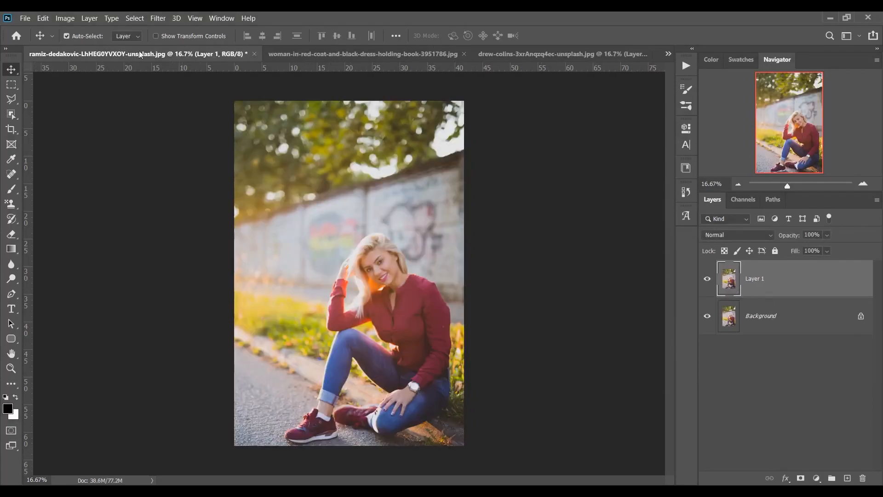
click(158, 18)
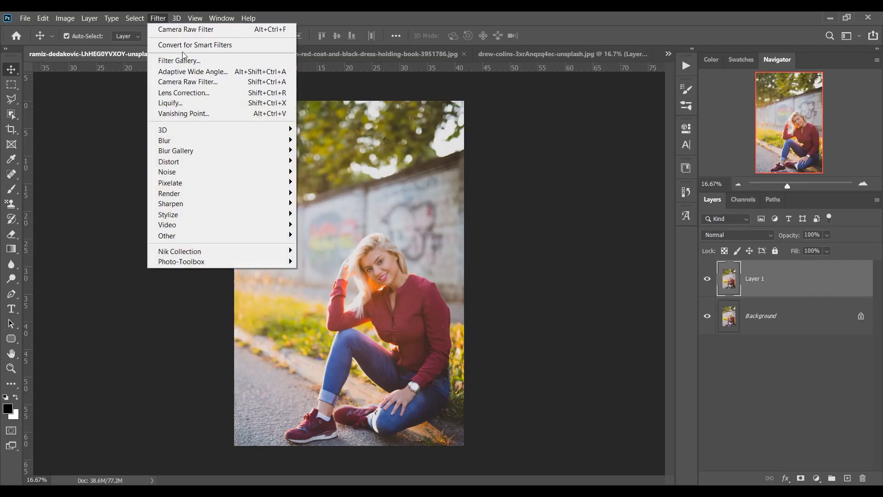
click(185, 29)
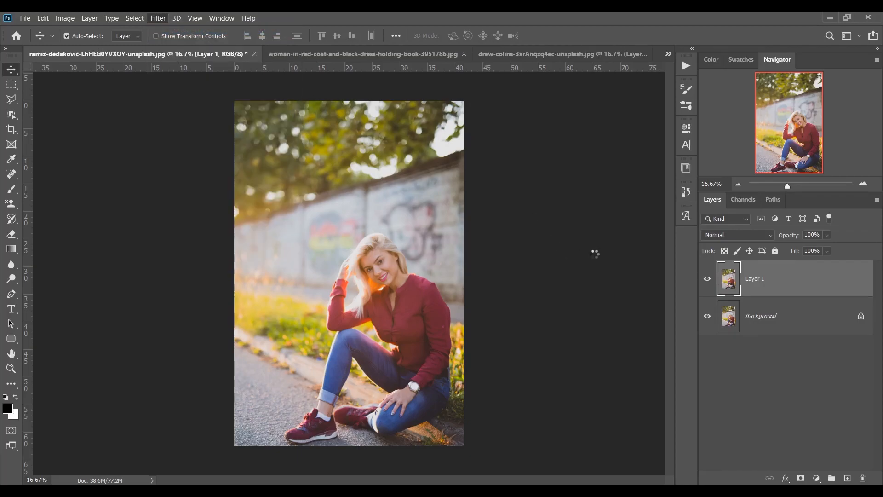
click(708, 279)
click(708, 279)
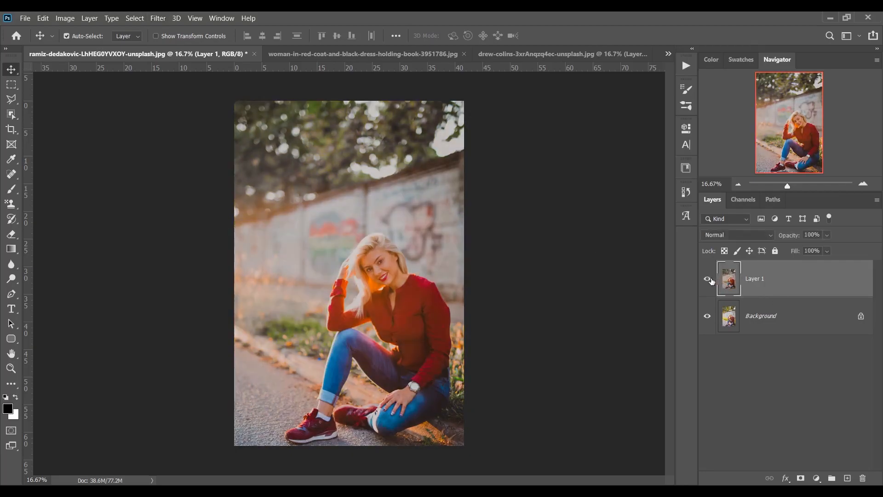
- Apply the last-used Camera Raw Filter to Layer 1 of the woman-in-red-coat photo and compare it with the original
click(322, 54)
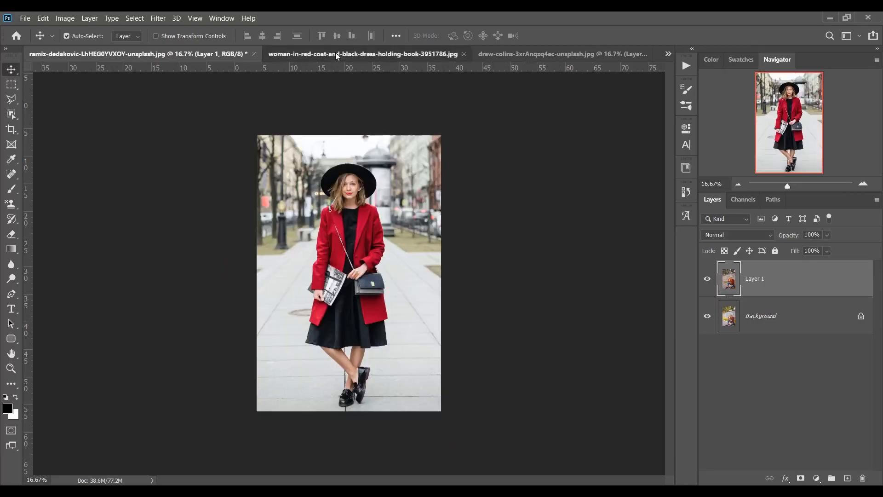
click(157, 20)
click(180, 44)
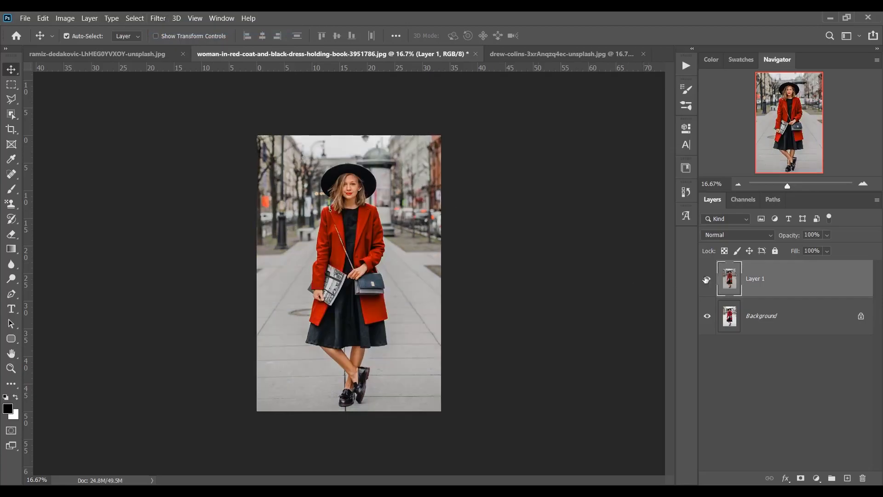
click(705, 279)
click(706, 279)
- Return to the document with the park photo of the woman in the floral dress
click(570, 54)
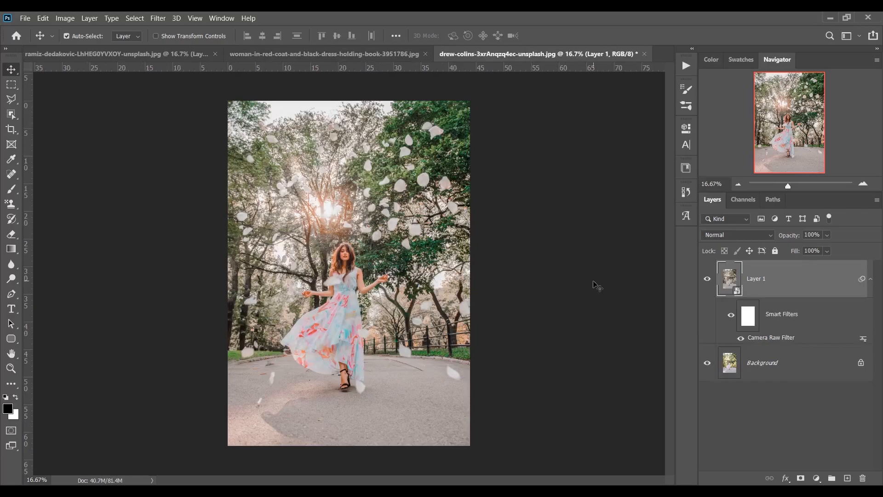